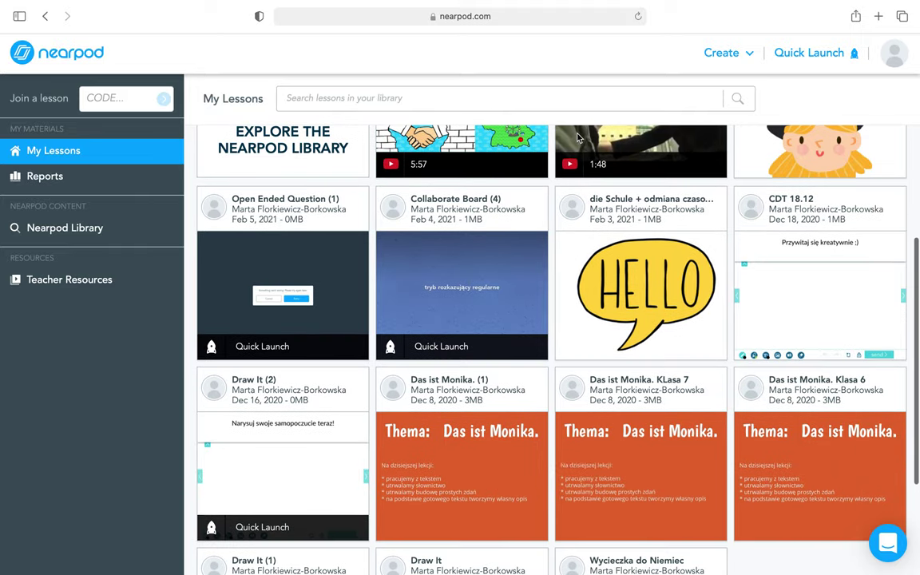
- View the Quick Launch options and the Collaborate Board setup, and close it without launching
scroll(578, 138, up, 5)
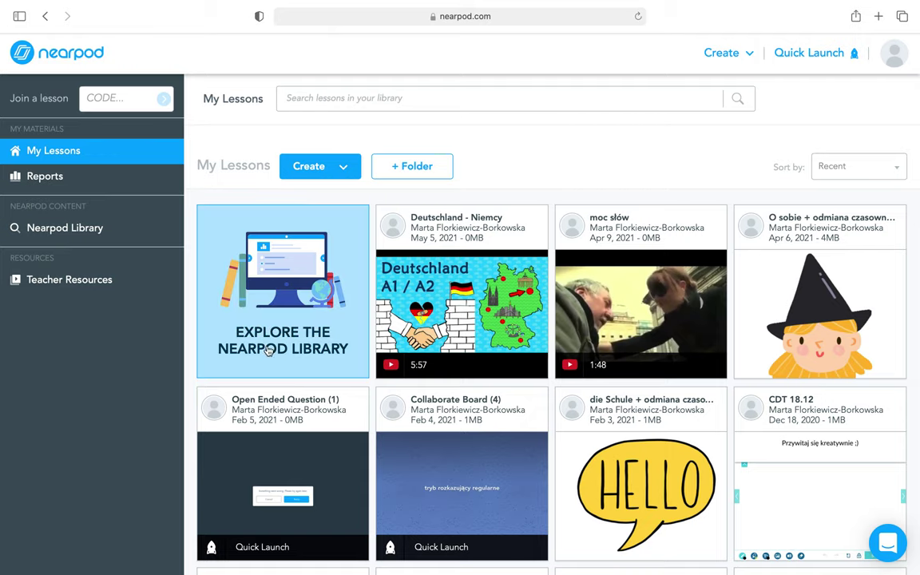
mouse_move(505, 325)
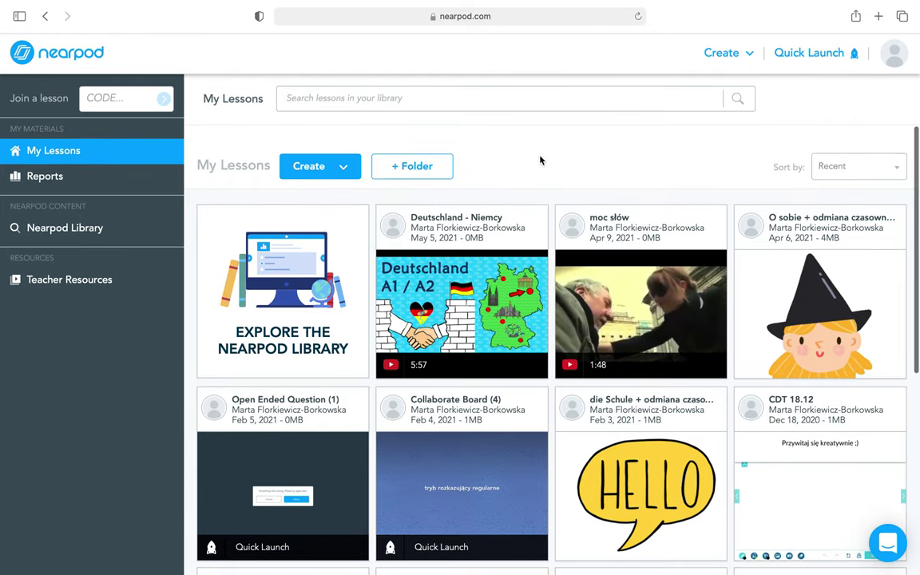
click(806, 60)
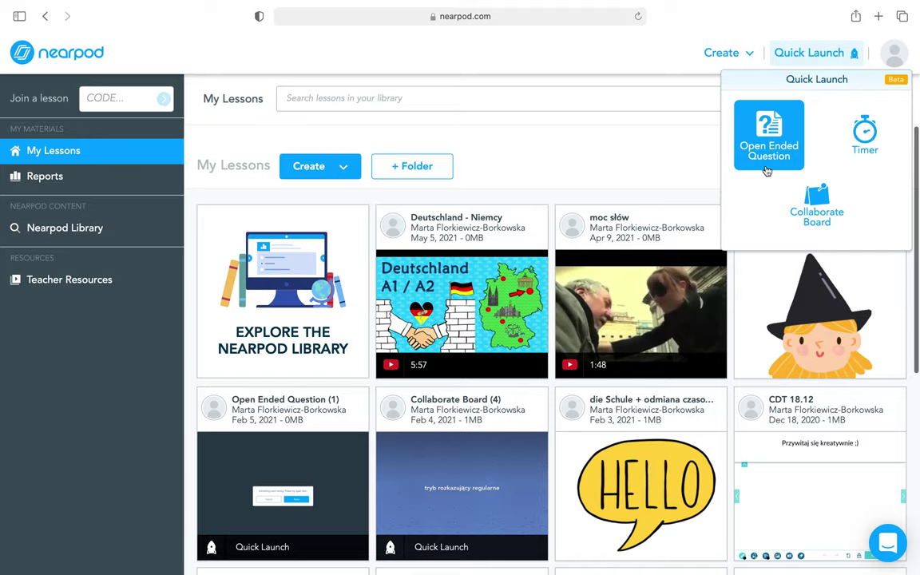
click(816, 204)
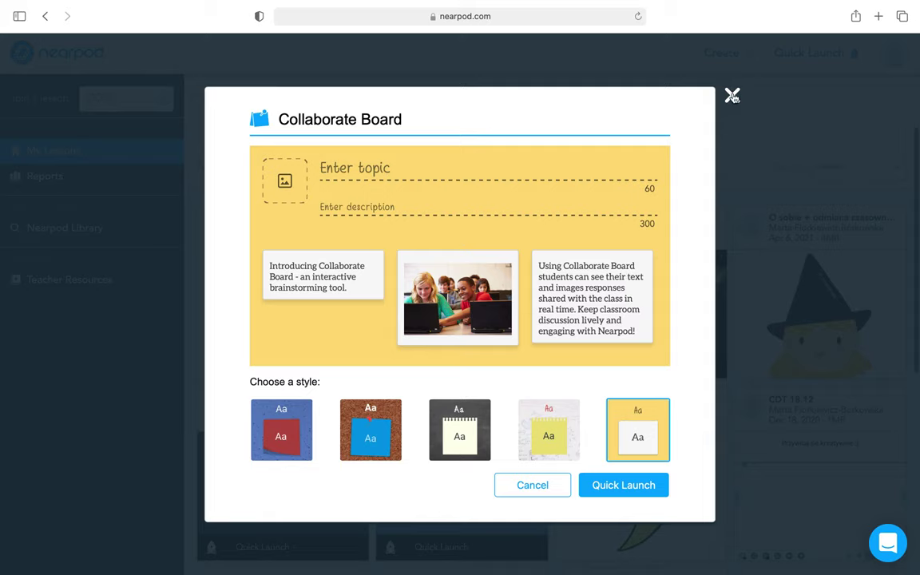
click(732, 95)
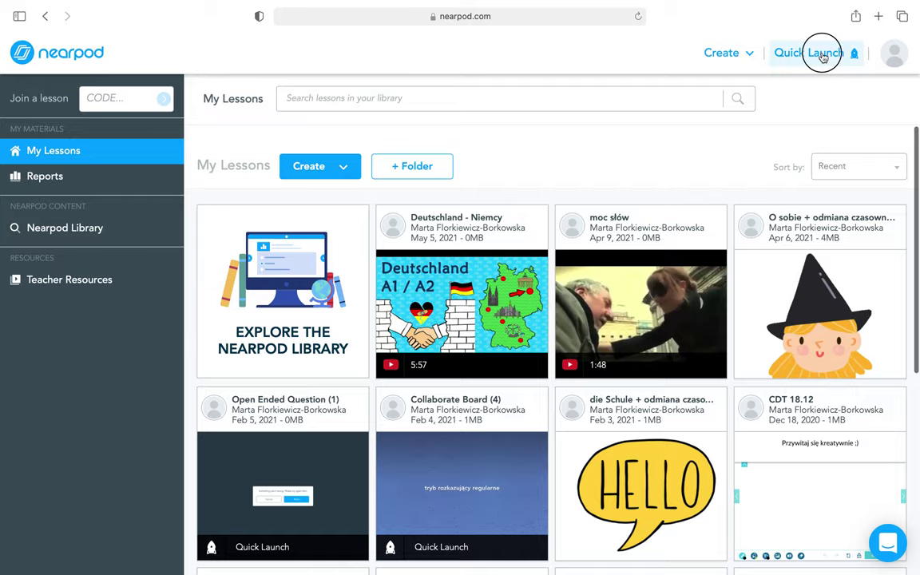
- Quick-launch an Open Ended Question with the text "Jak się czujesz dzisiaj?"
click(823, 53)
click(778, 140)
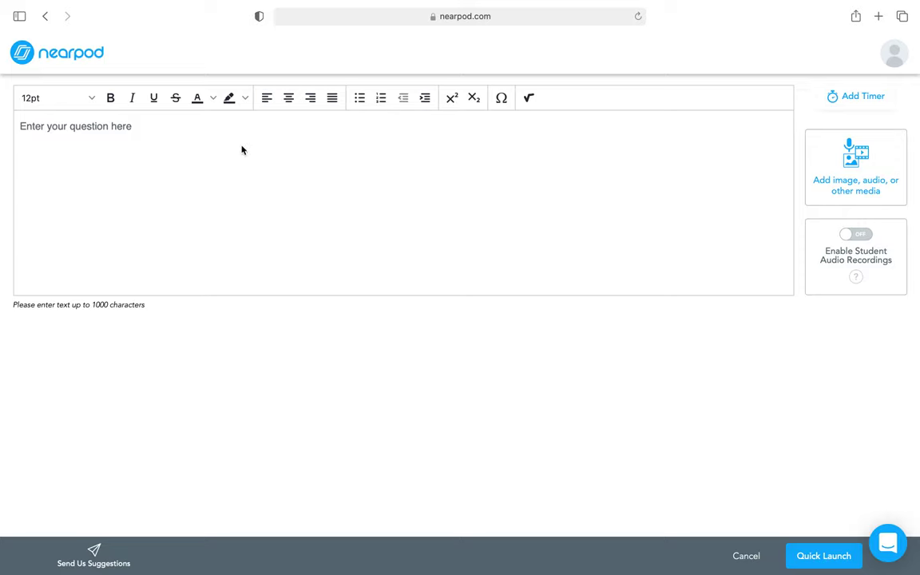
click(157, 137)
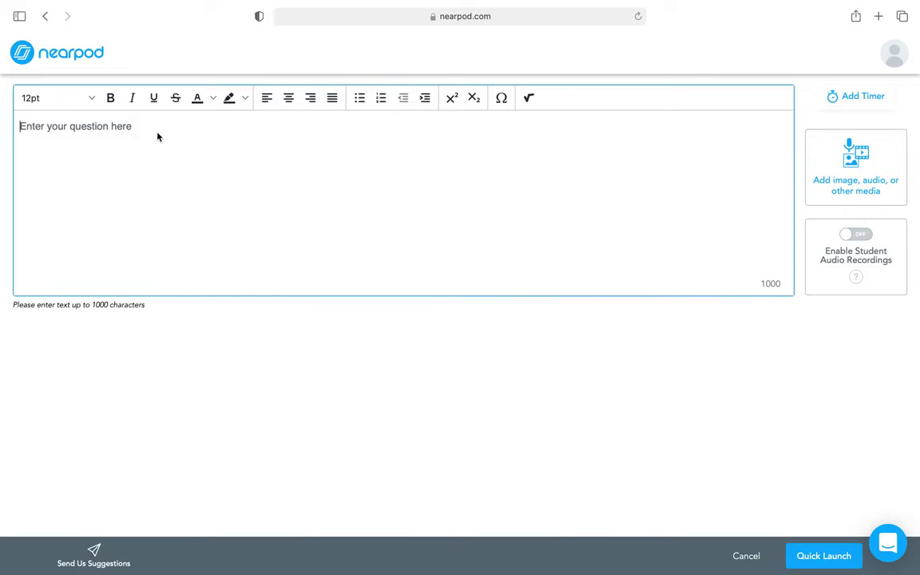
text(Jak się c)
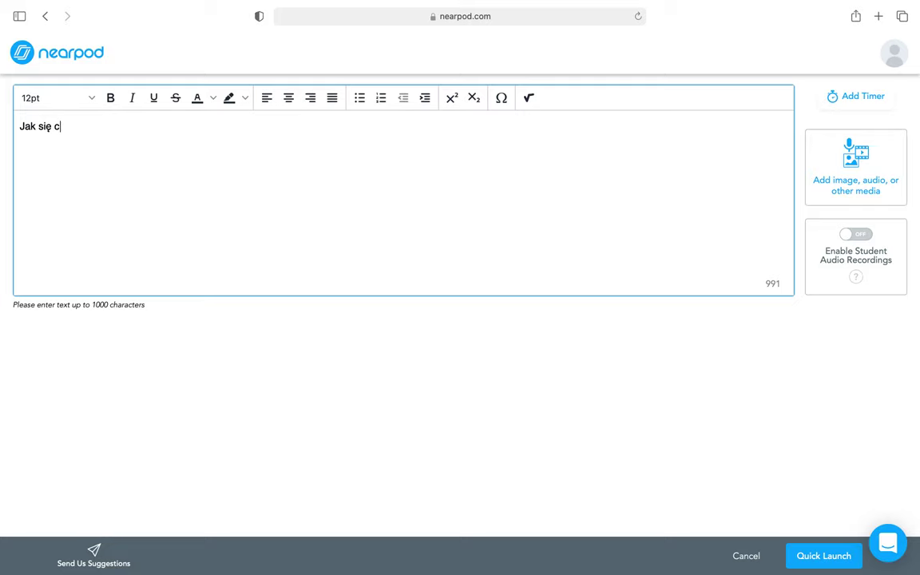
text(zujesz dzisiaj?)
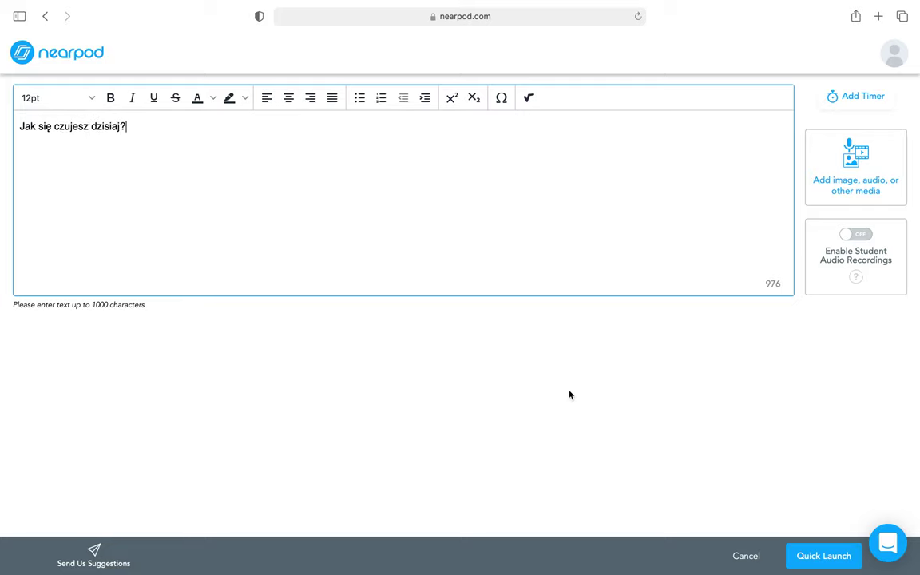
click(820, 559)
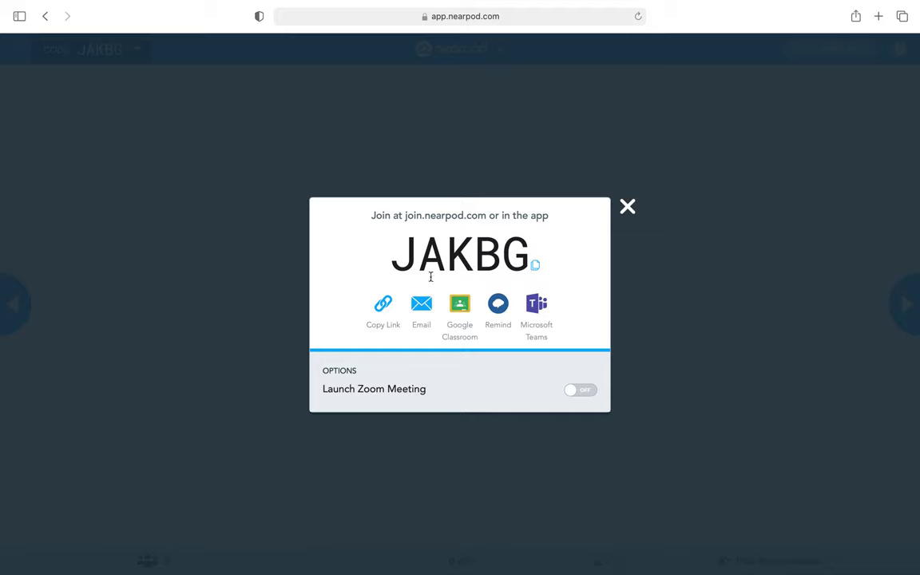
- Dismiss the join code window and end the live question session
click(626, 210)
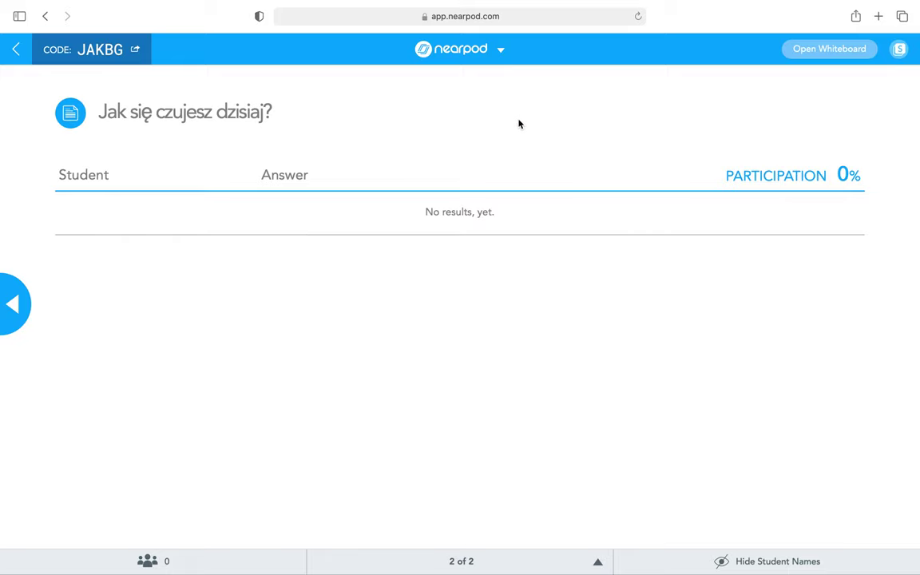
click(500, 50)
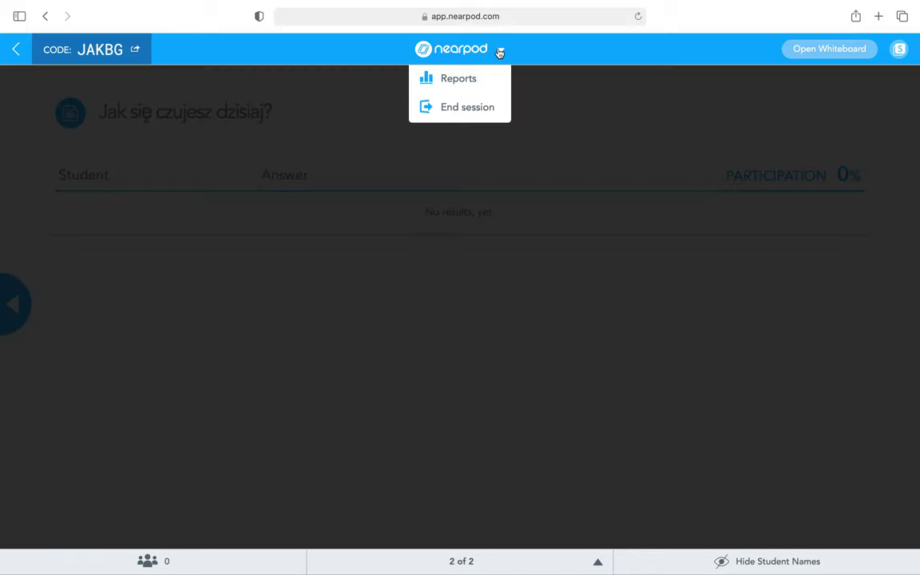
click(469, 109)
click(515, 223)
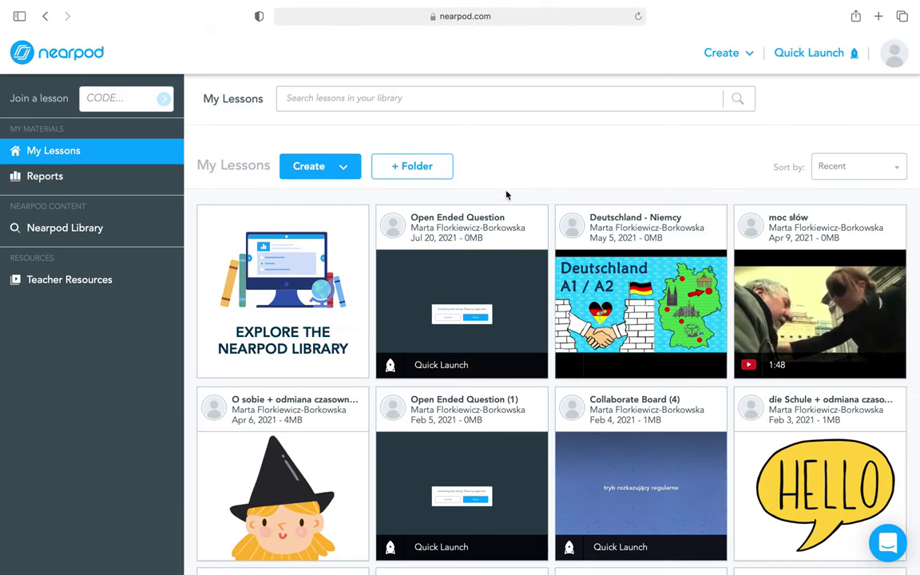
- Delete the newest Open Ended Question lesson, dated Jul 20, 2021, from My Lessons
mouse_move(461, 203)
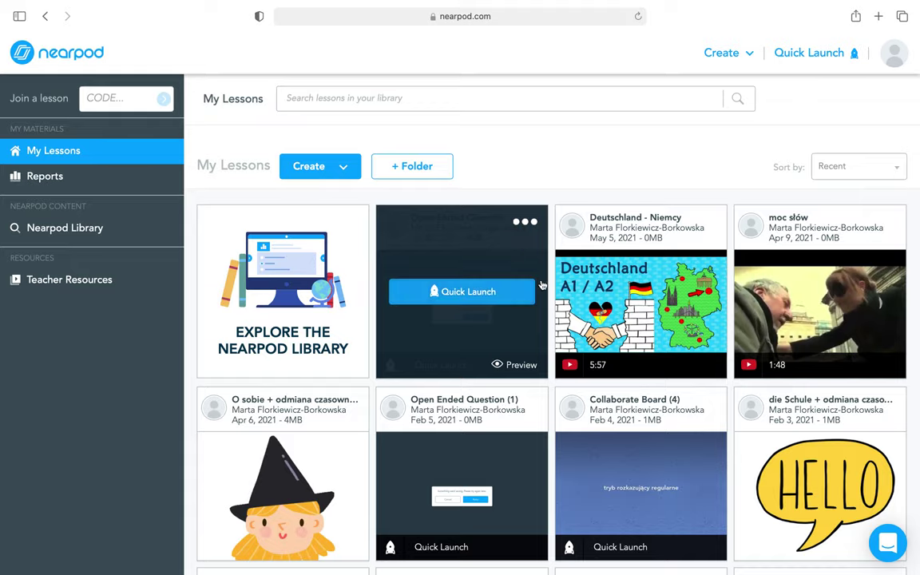
click(525, 221)
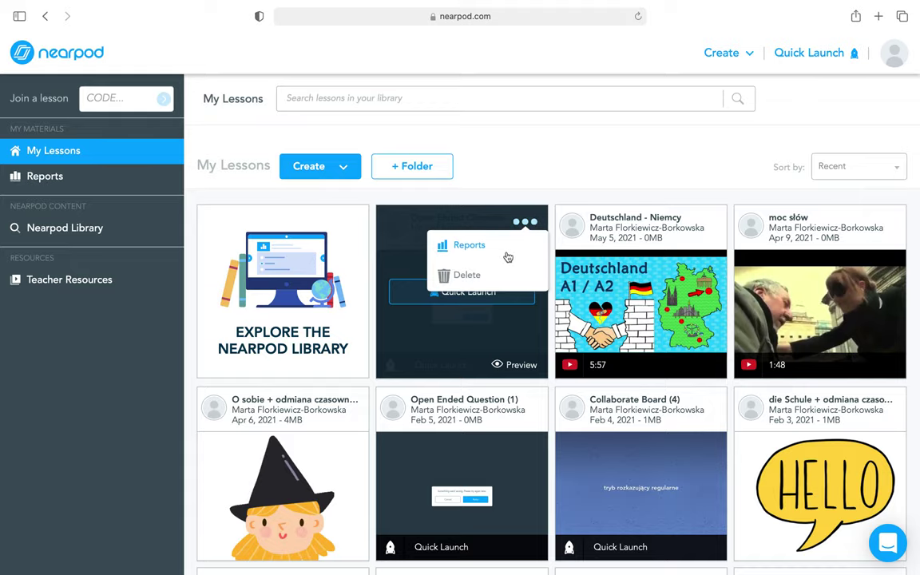
click(441, 271)
click(494, 345)
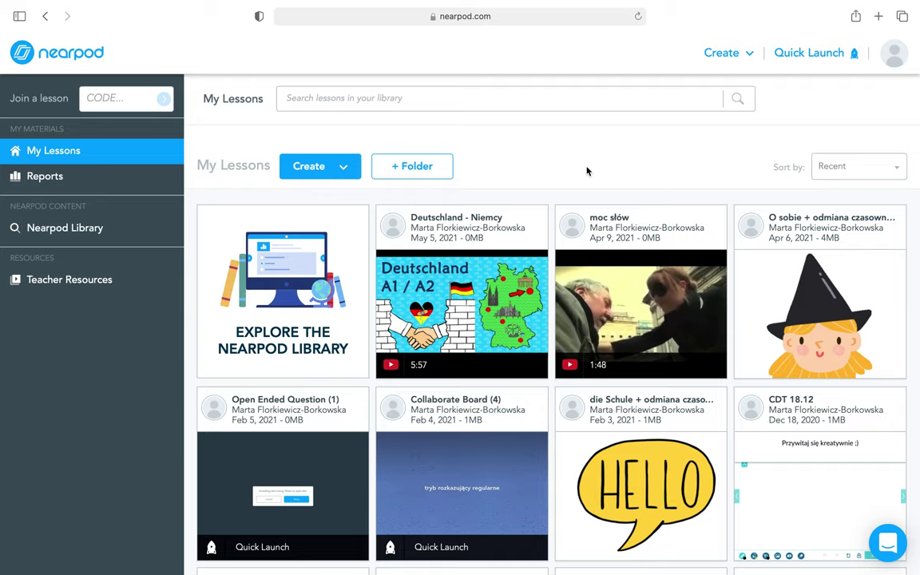
- Create a Draw-it activity with the instruction "narysuj kota" and an empty canvas, and save it
click(317, 155)
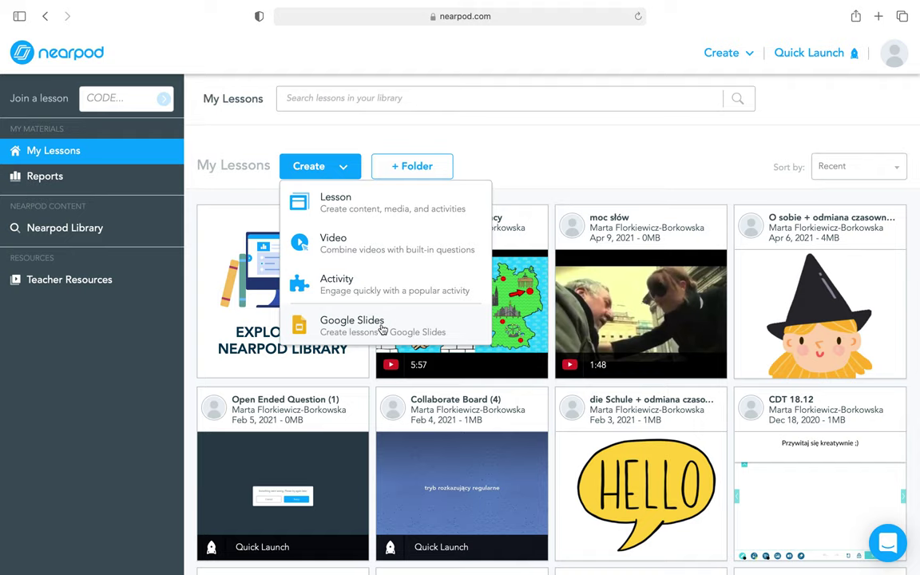
click(346, 286)
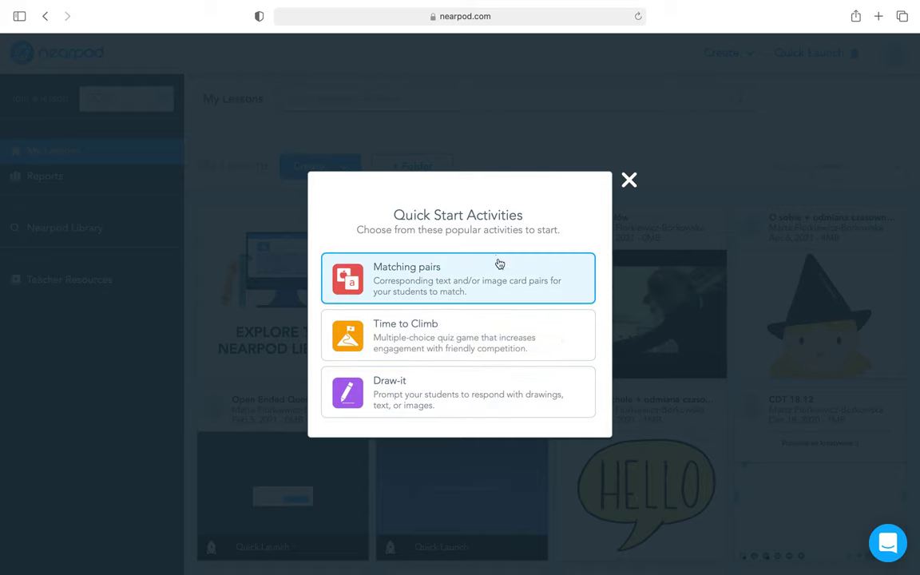
click(451, 400)
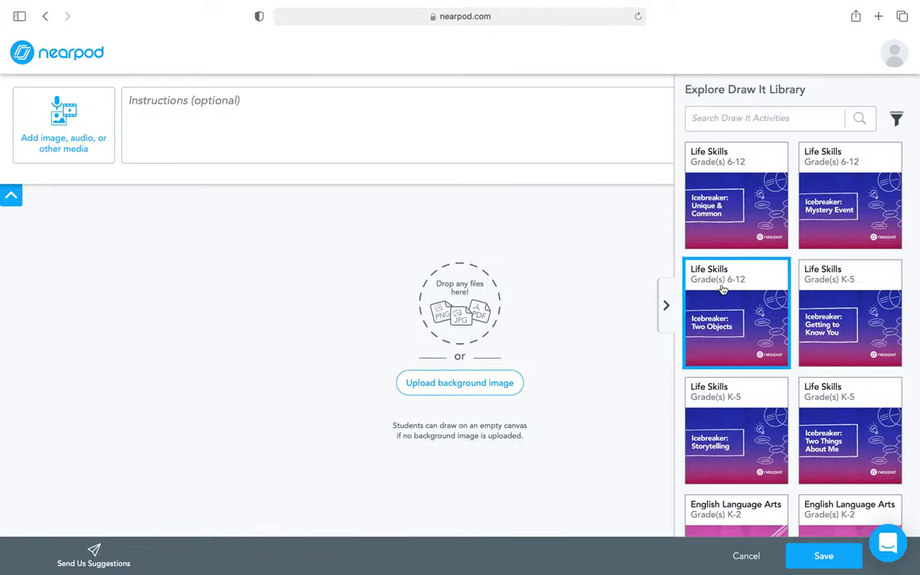
click(665, 306)
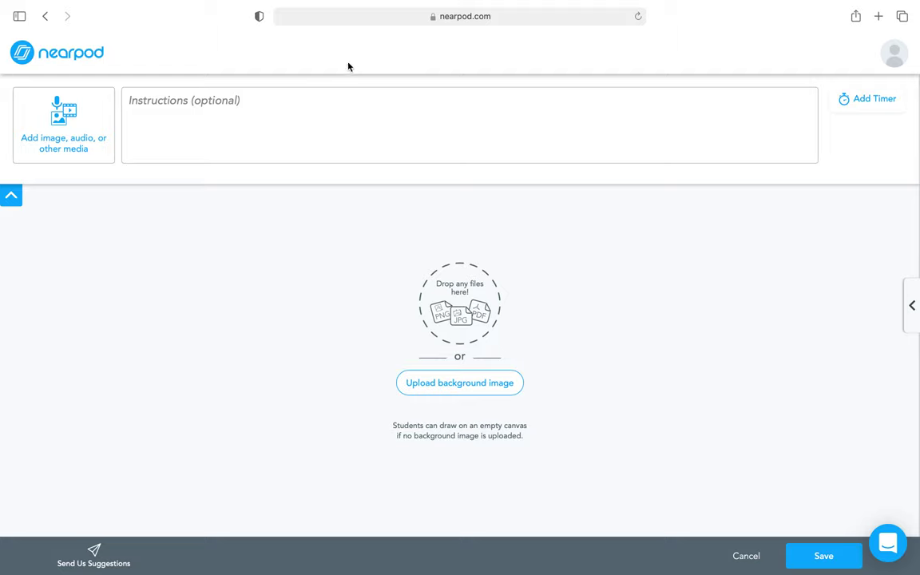
click(281, 110)
text(narysuj kota)
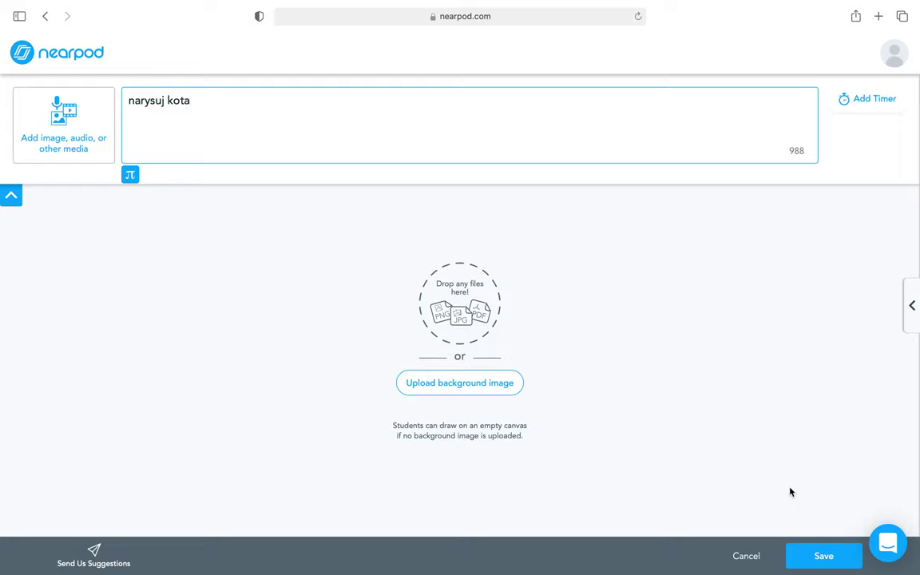
click(821, 556)
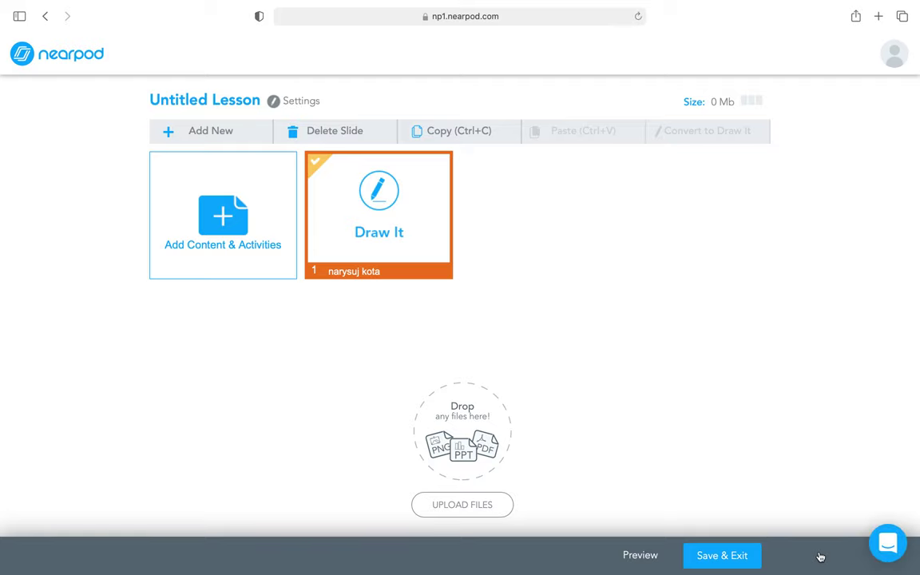
- Name the lesson "Draw it - narysuj kota" in its settings, and save and exit the lesson editor
click(273, 102)
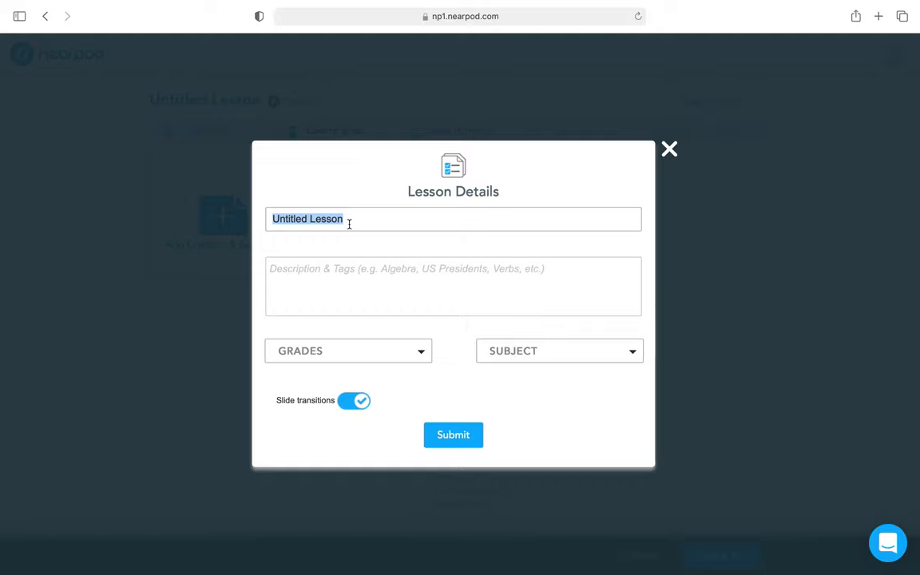
text(Draw it - na)
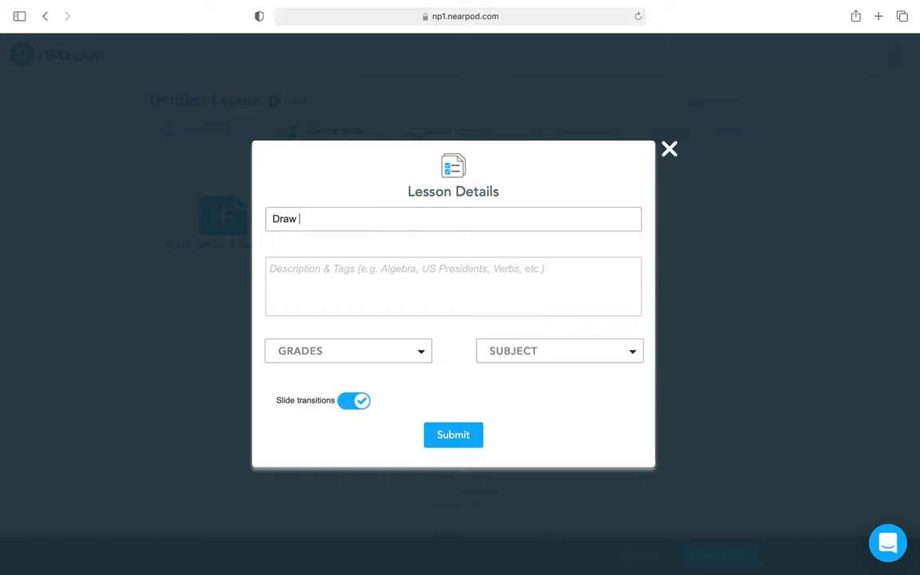
text(rysuj kota)
click(452, 433)
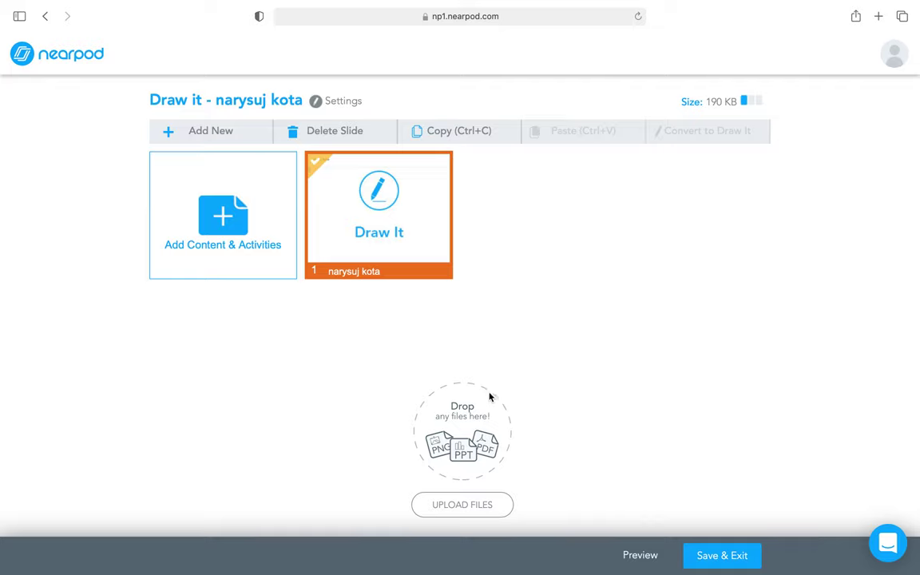
click(729, 557)
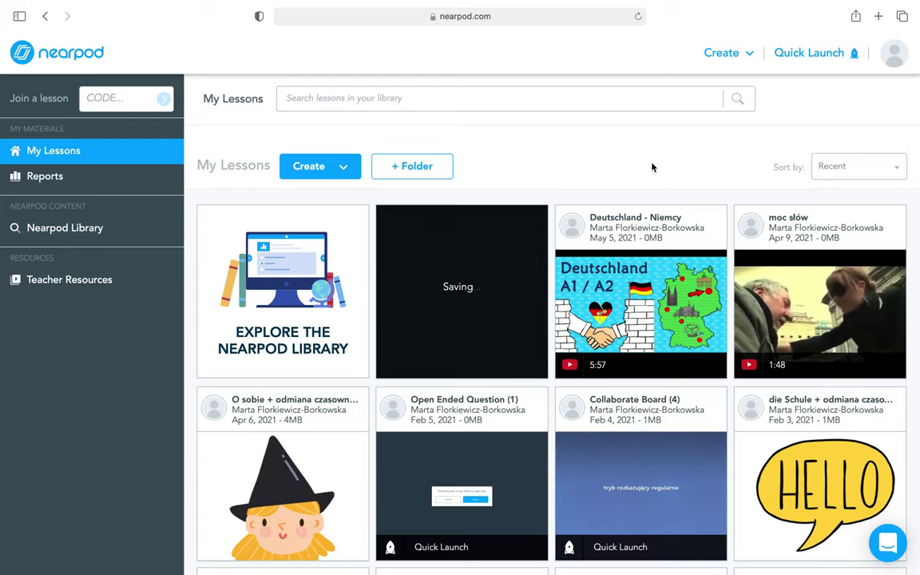
click(345, 170)
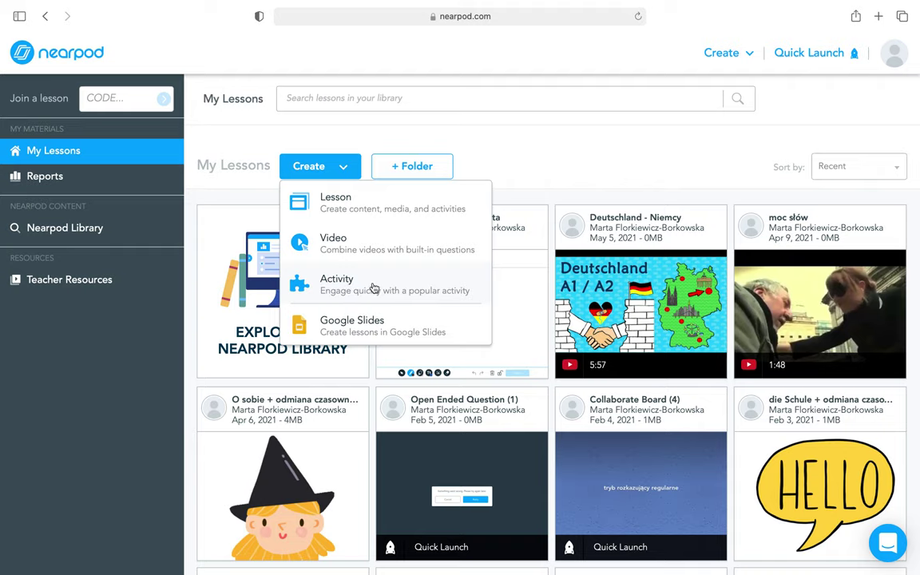
click(516, 158)
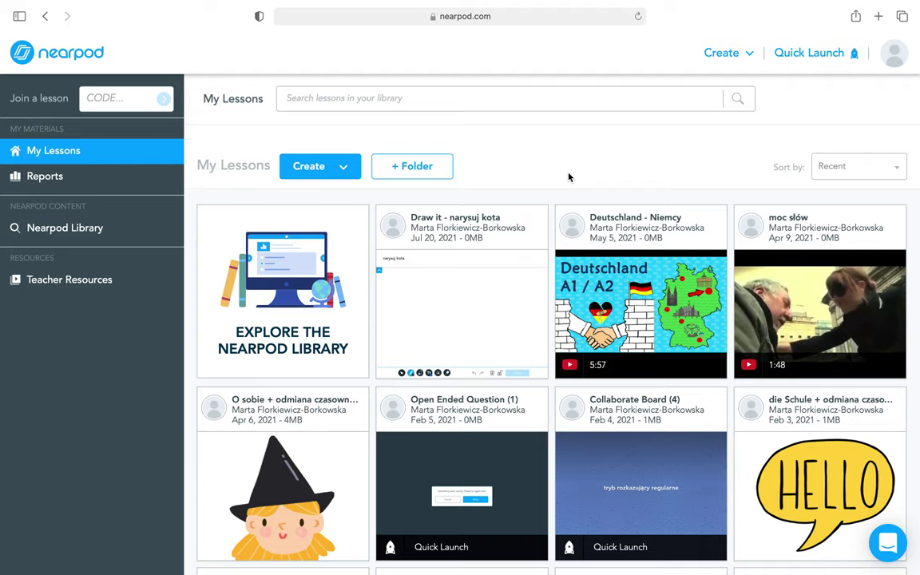
- Bring up the launch options for the "Draw it - narysuj kota" lesson
mouse_move(475, 258)
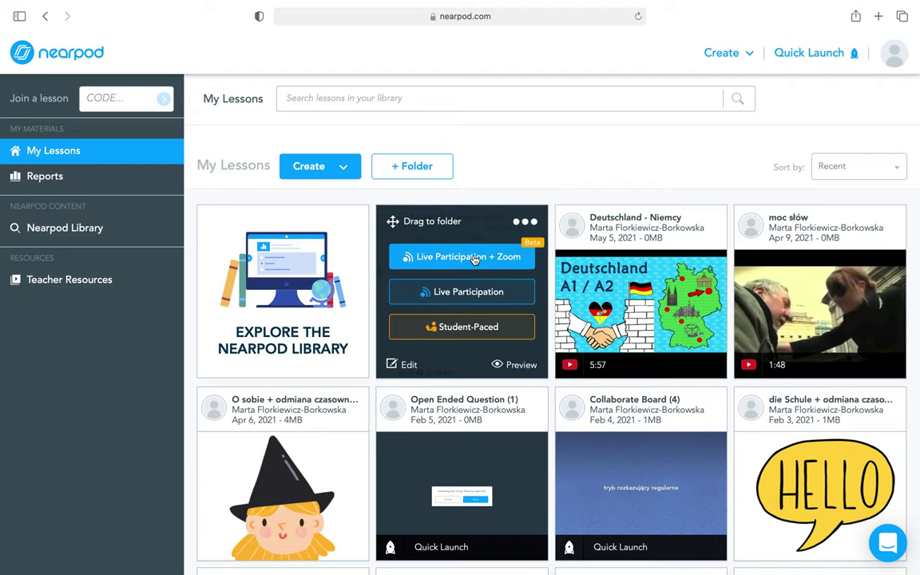